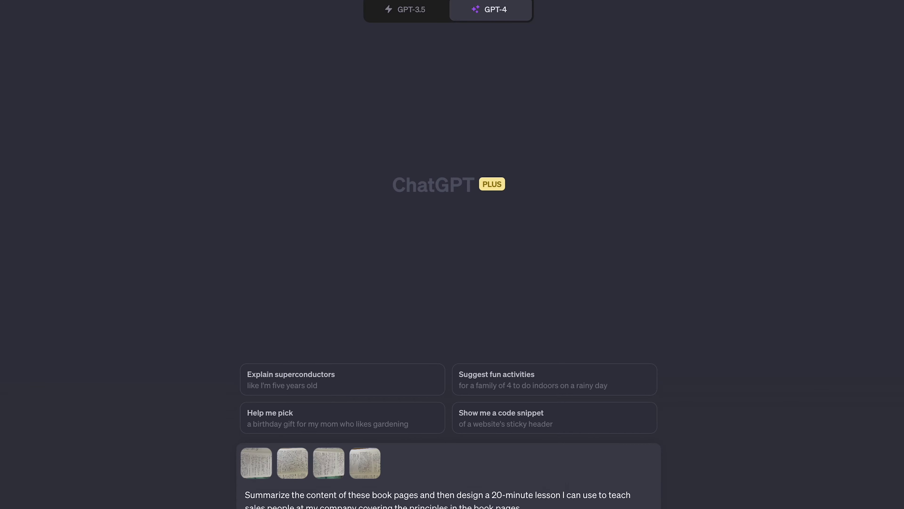
# - Send GPT-4 the four book-page photos with the summary and 20-minute sales lesson prompt
pyautogui.press('Return')
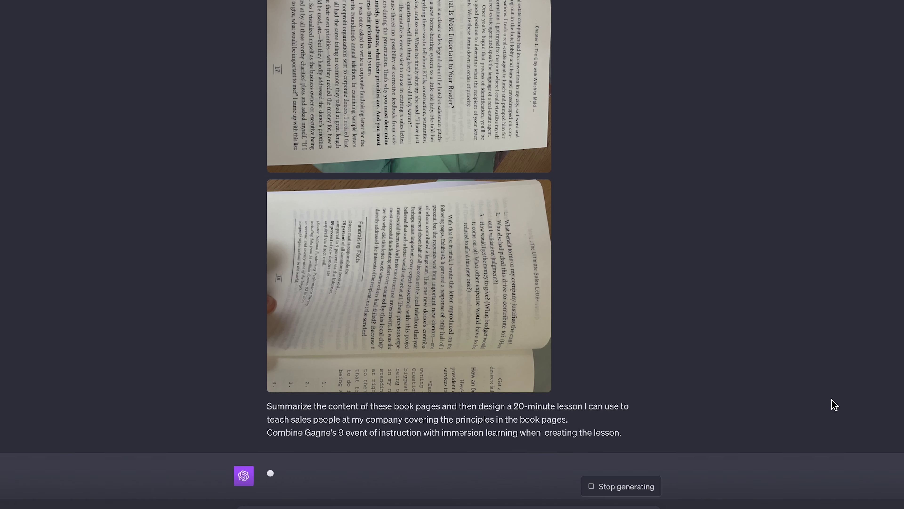
# - Scroll through the sent photos and request while the reply begins streaming
pyautogui.scroll(4, 879, 439)
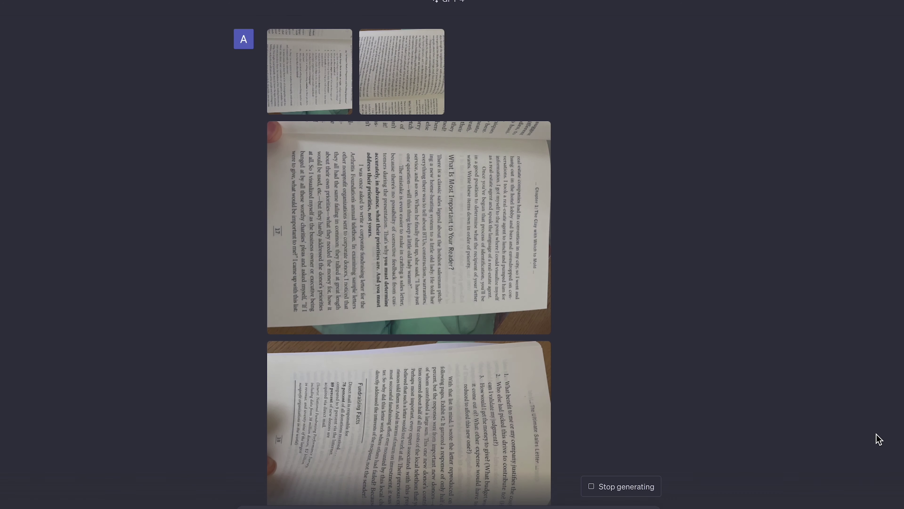
pyautogui.scroll(-6, 879, 439)
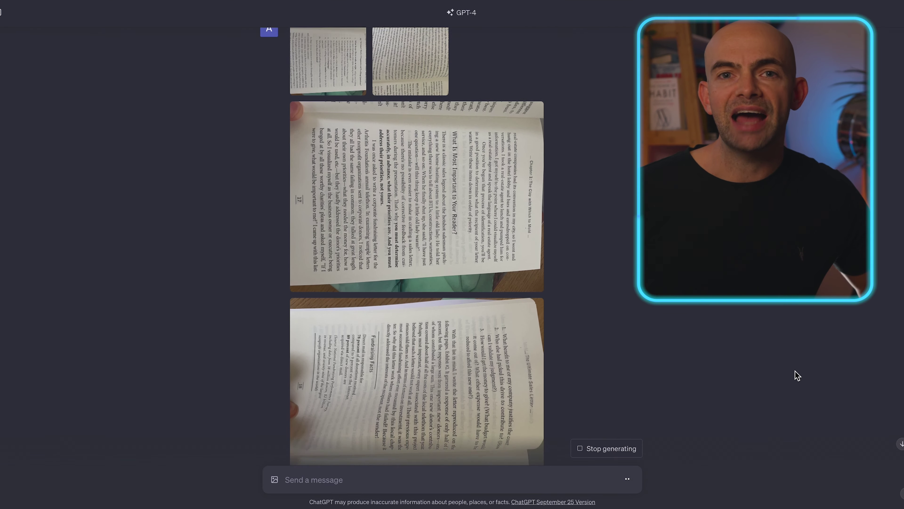
# - Scroll down to follow the summary and nine-step Gagne lesson as it finishes streaming
pyautogui.scroll(-5, 796, 374)
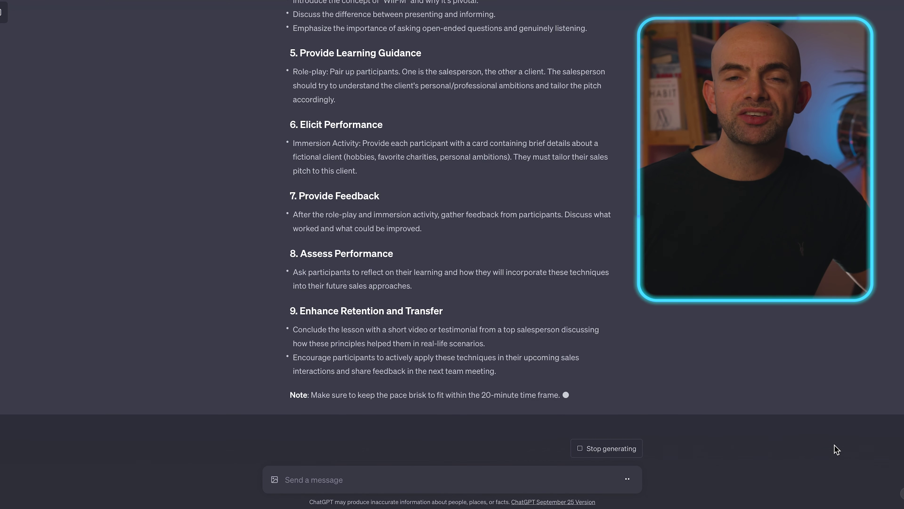
# - Send 'Now output this into a table', then type the 3-5 minute podcast script prompt
pyautogui.write('Now output this into a table')
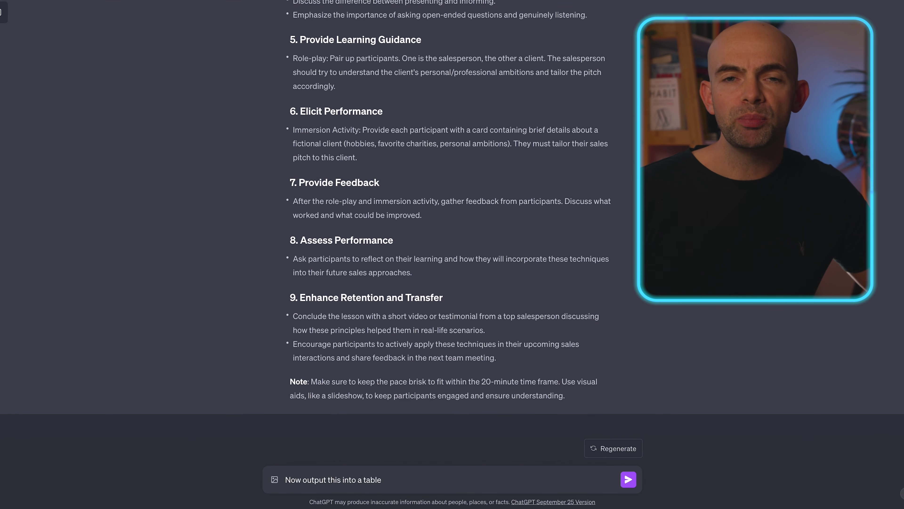
pyautogui.press('Return')
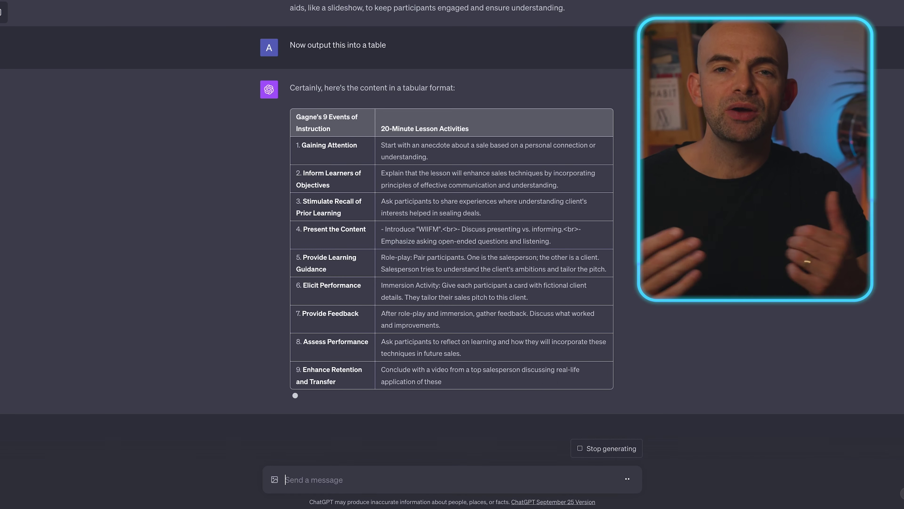
pyautogui.write('Turn the summary and lesson into a short 3-5 minutes p')
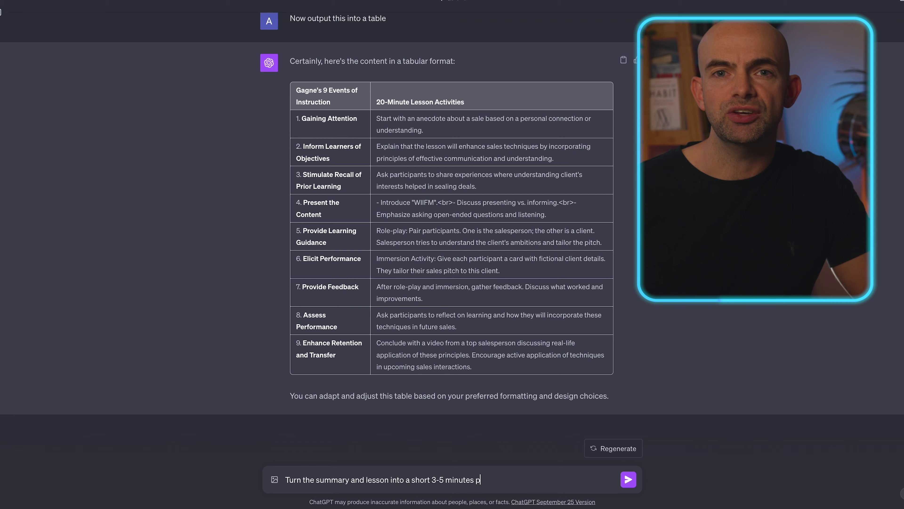
pyautogui.write('odcast script for learners')
# - Send the request for a 3-5 minute learner podcast script of the summary and lesson
pyautogui.press('Return')
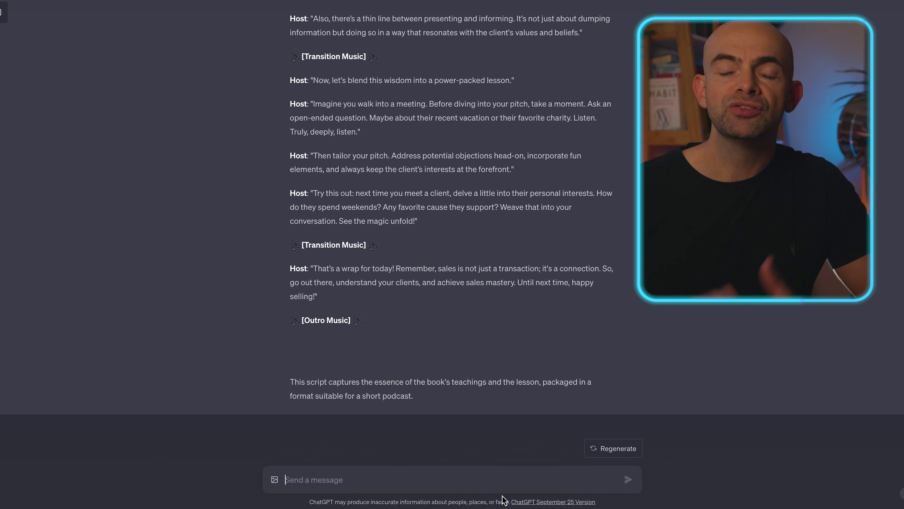
# - Request an end-of-lesson assessment with scenario-based learning activities and a rubric
pyautogui.click(360, 480)
pyautogui.write('Now create an asses')
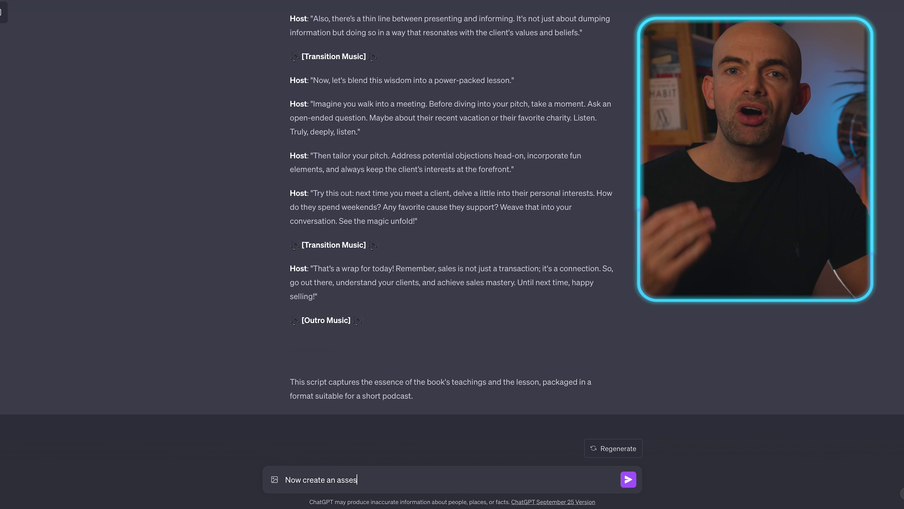
pyautogui.write('sment for the end of the lesson')
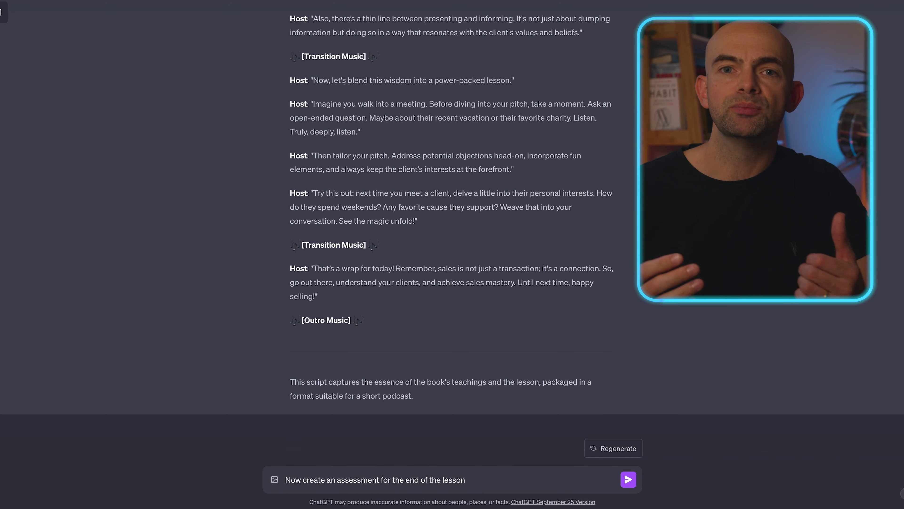
pyautogui.write(' together with scenario-based learning ac')
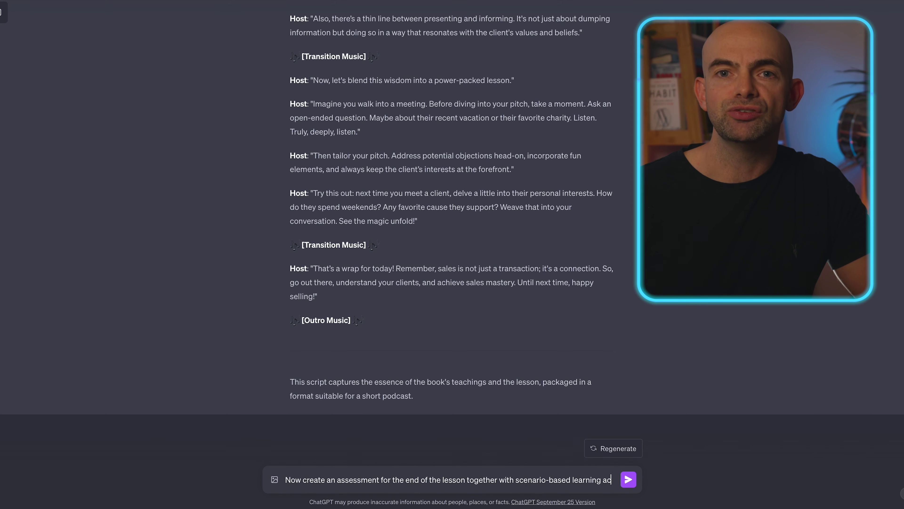
pyautogui.write('tivities and a rubric')
pyautogui.press('Return')
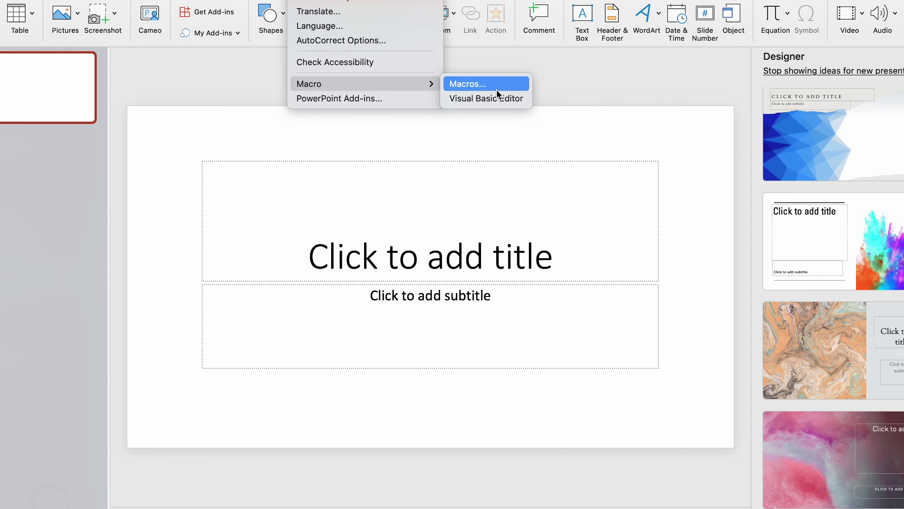
# - Paste the generated VBA code into a new Visual Basic module and review the resulting slides
pyautogui.click(494, 97)
pyautogui.click(192, 149)
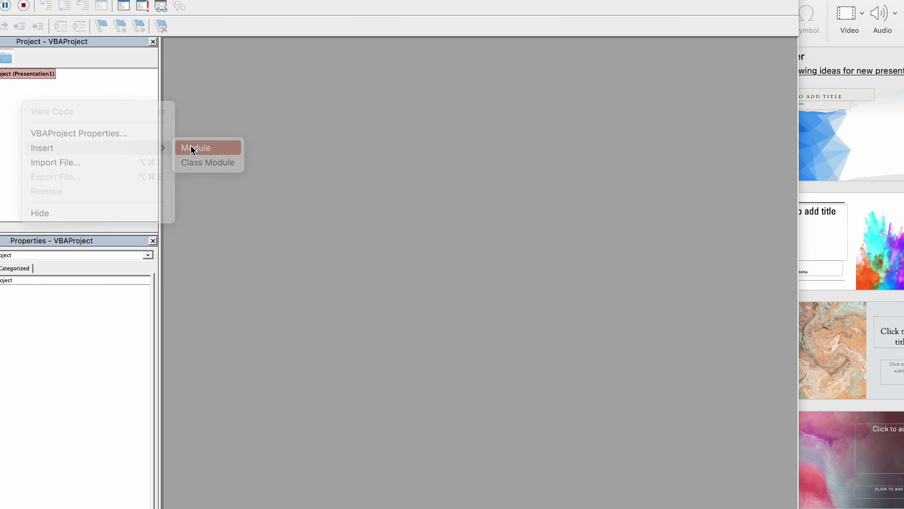
pyautogui.press('super+v')
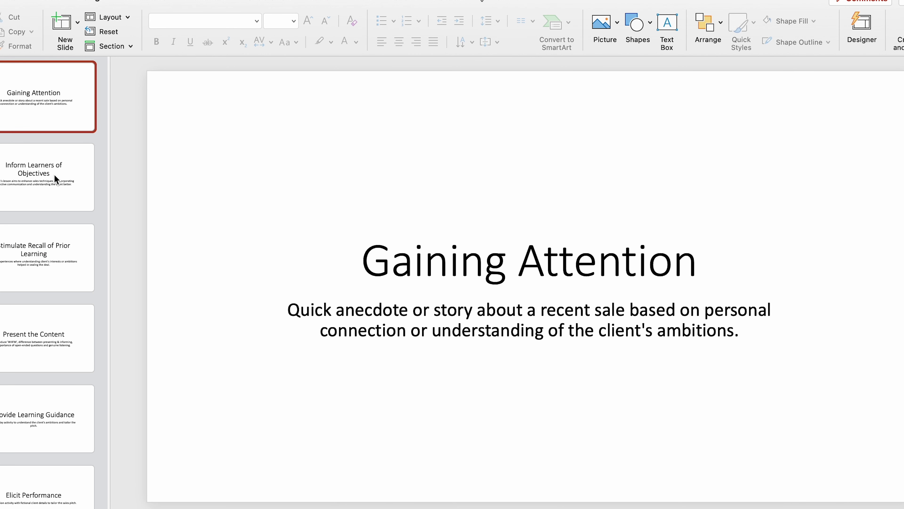
pyautogui.press('Down')
pyautogui.press('Down')
pyautogui.press('Down')
pyautogui.press('Down')
pyautogui.press('Down')
pyautogui.press('Down')
pyautogui.press('Down')
pyautogui.press('Down')
pyautogui.press('Down')
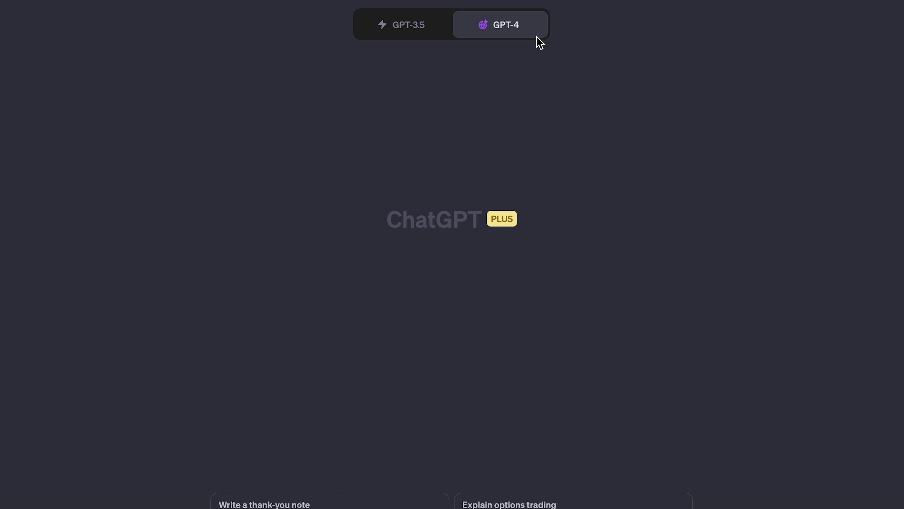
# - Switch to DALL-E 3, request images for each lesson section, and answer 'Yes' for the remaining ones
pyautogui.moveTo(529, 31)
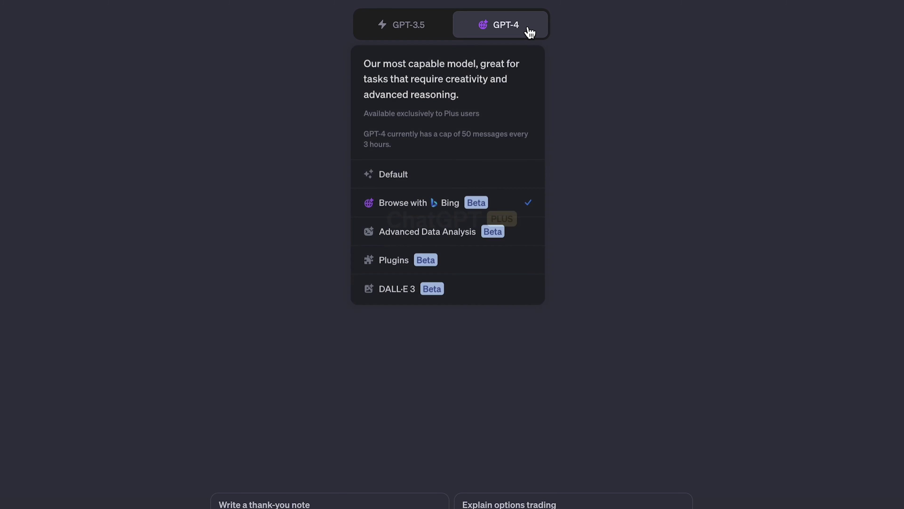
pyautogui.click(422, 290)
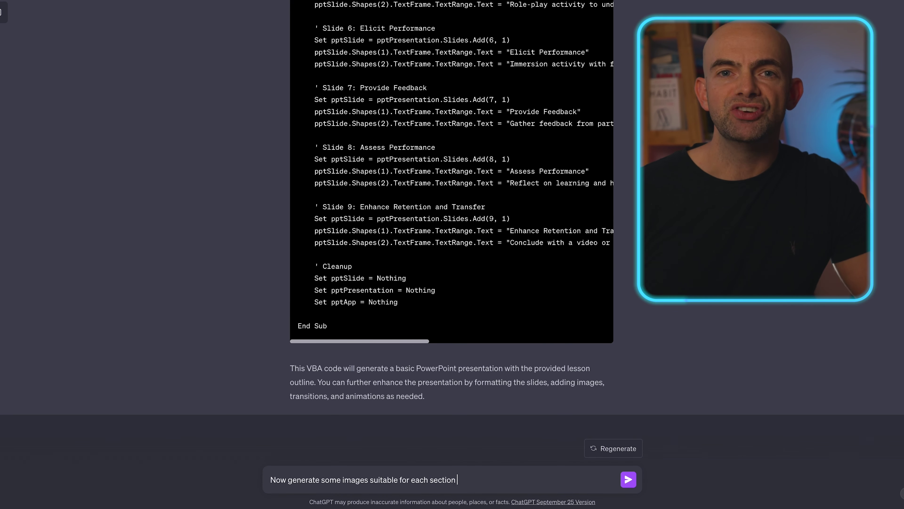
pyautogui.write('of the lesson.')
pyautogui.press('Return')
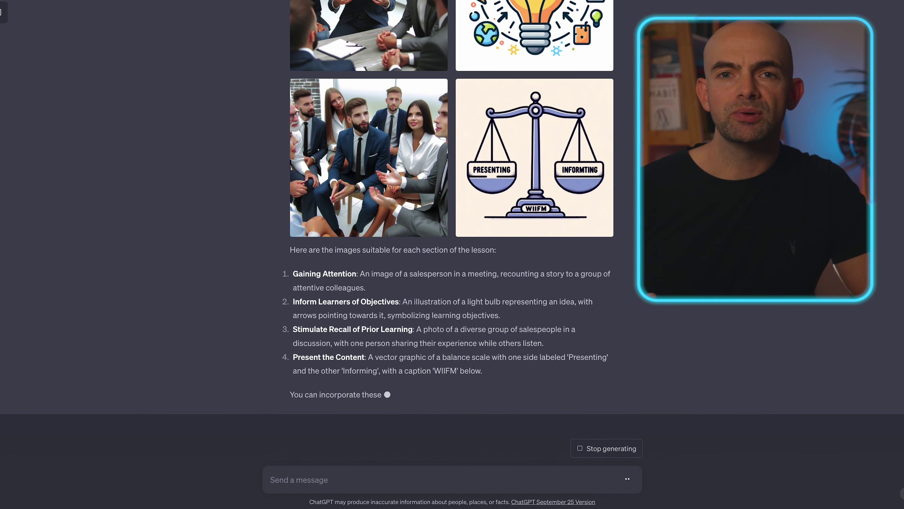
pyautogui.write('Yes')
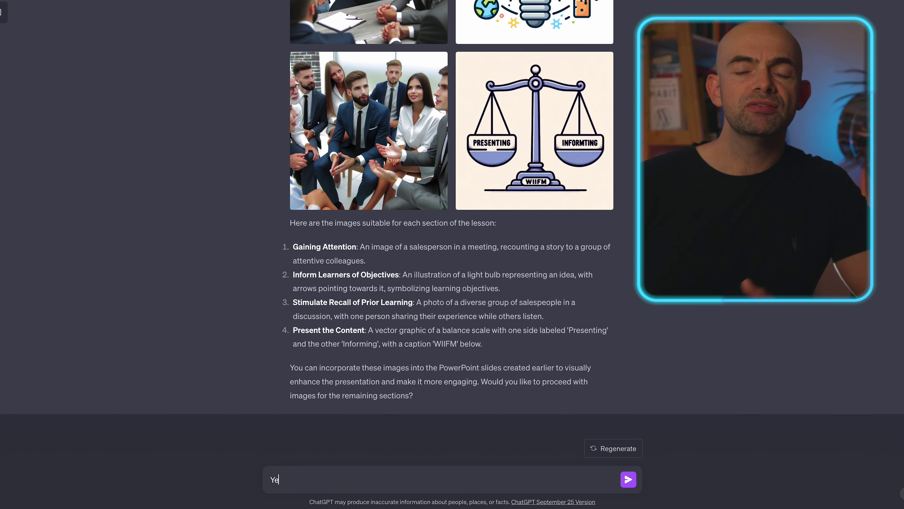
pyautogui.press('Return')
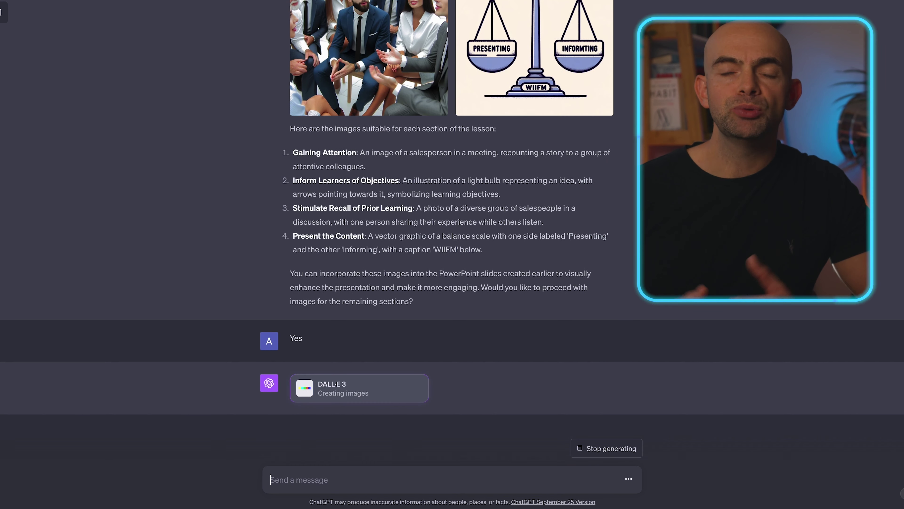